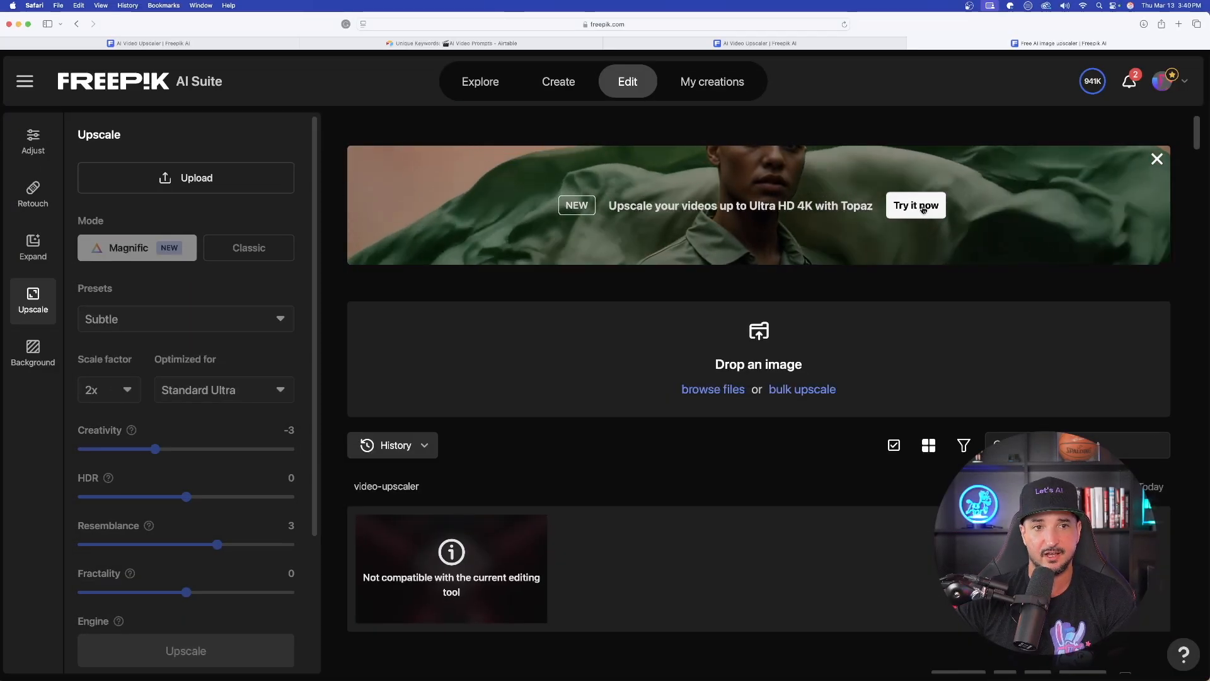
# Configure Video Upscale output as 1080p Full HD at 60 fps.
pyautogui.click(916, 205)
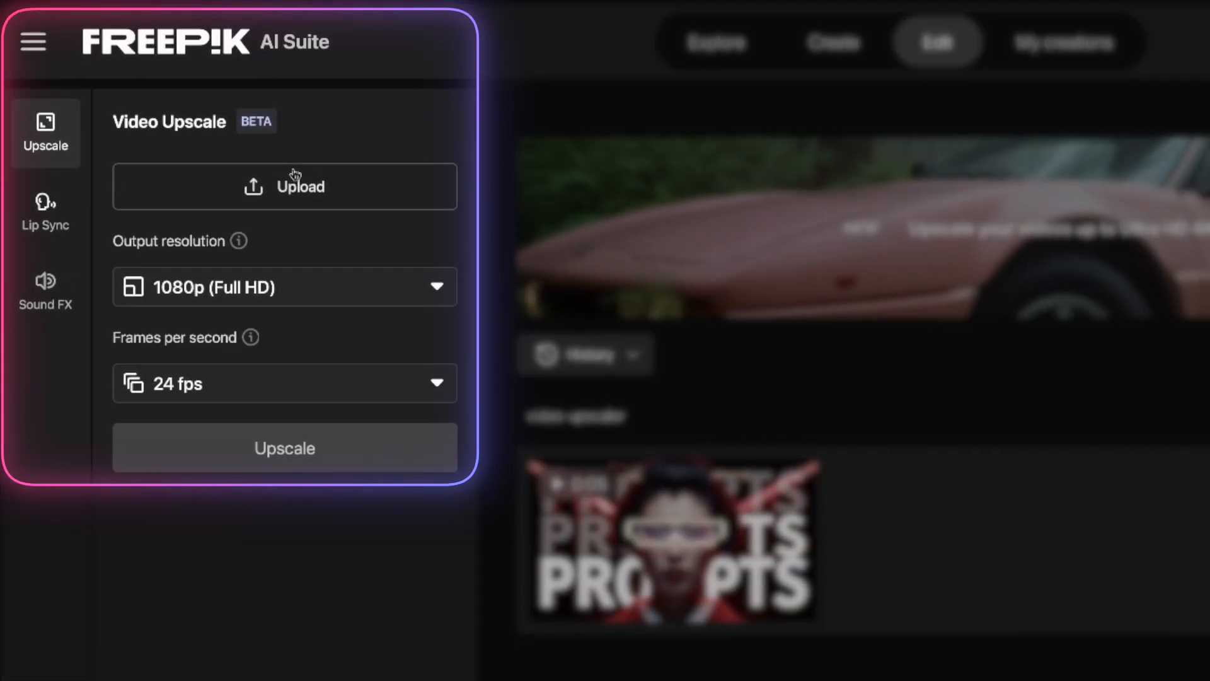
pyautogui.click(284, 287)
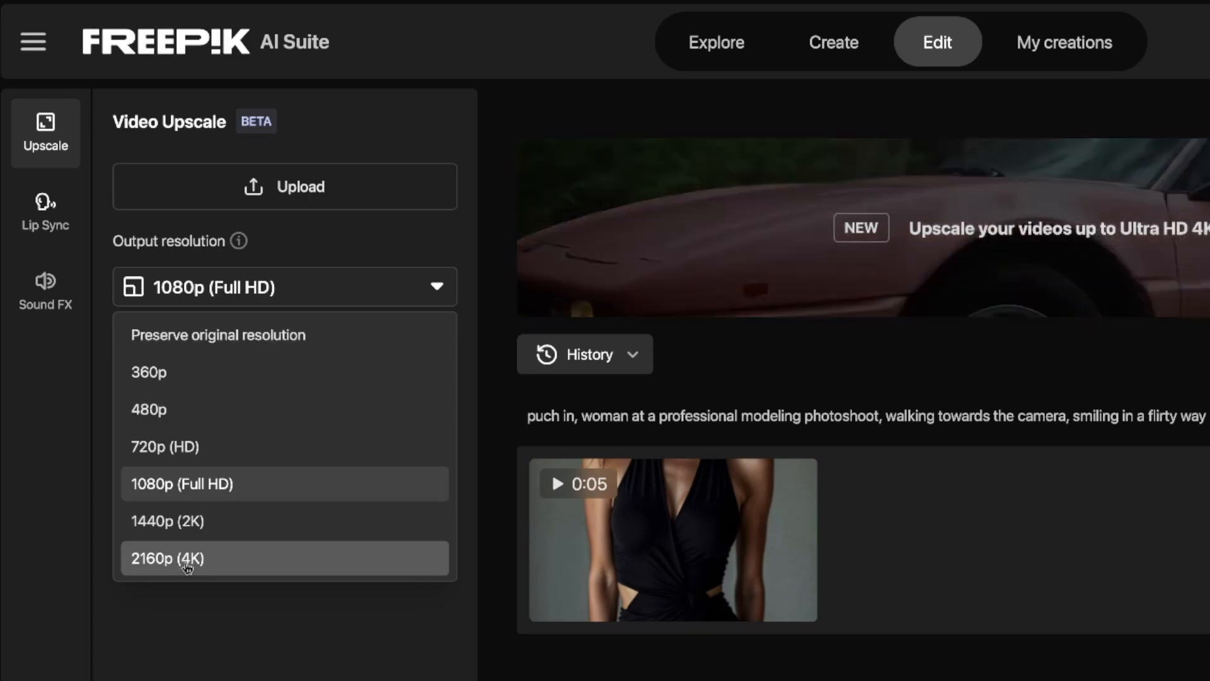
pyautogui.click(356, 269)
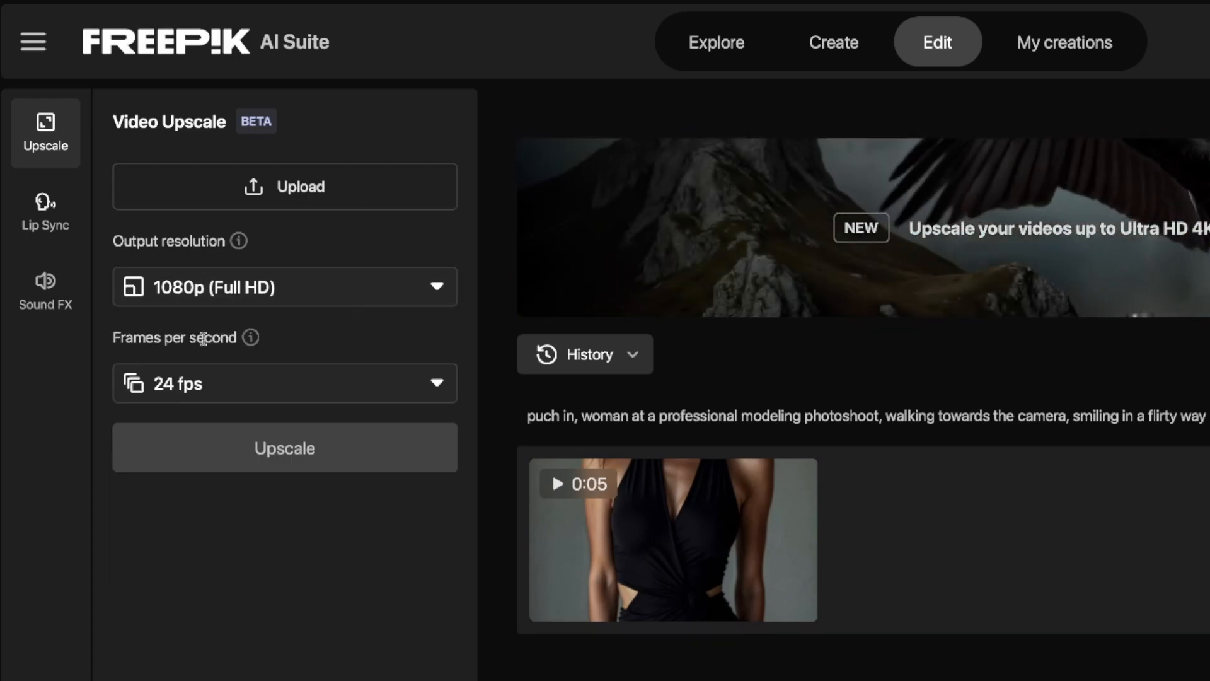
pyautogui.click(242, 388)
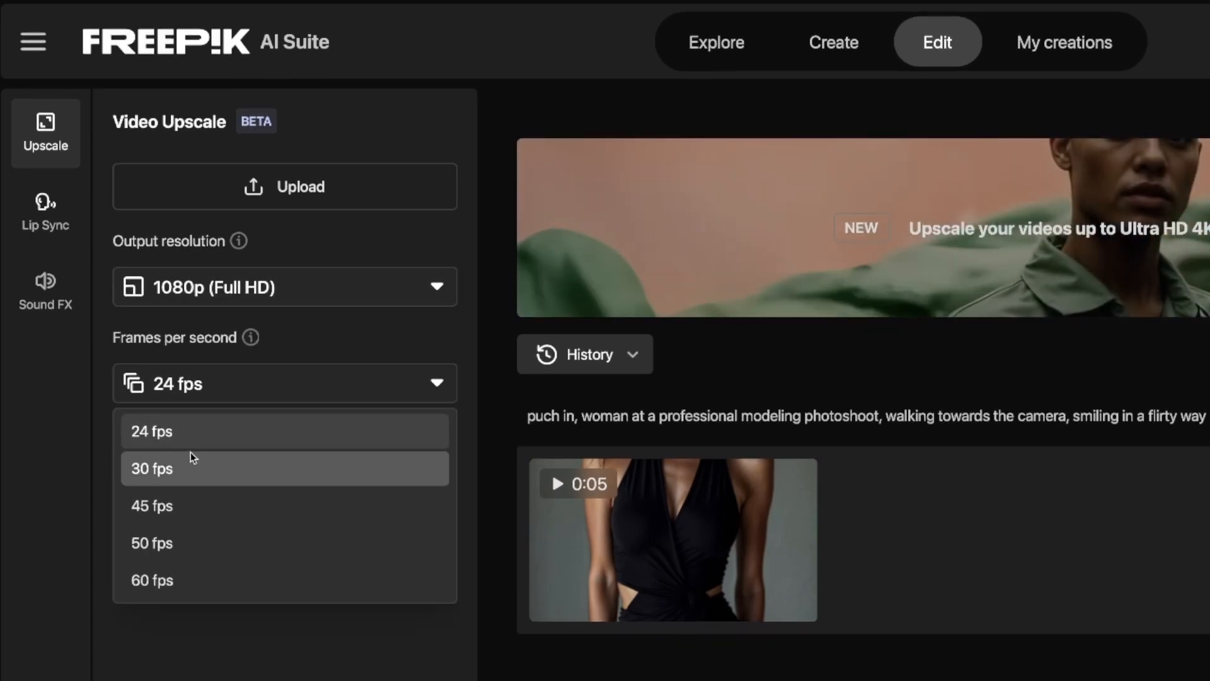
pyautogui.click(151, 580)
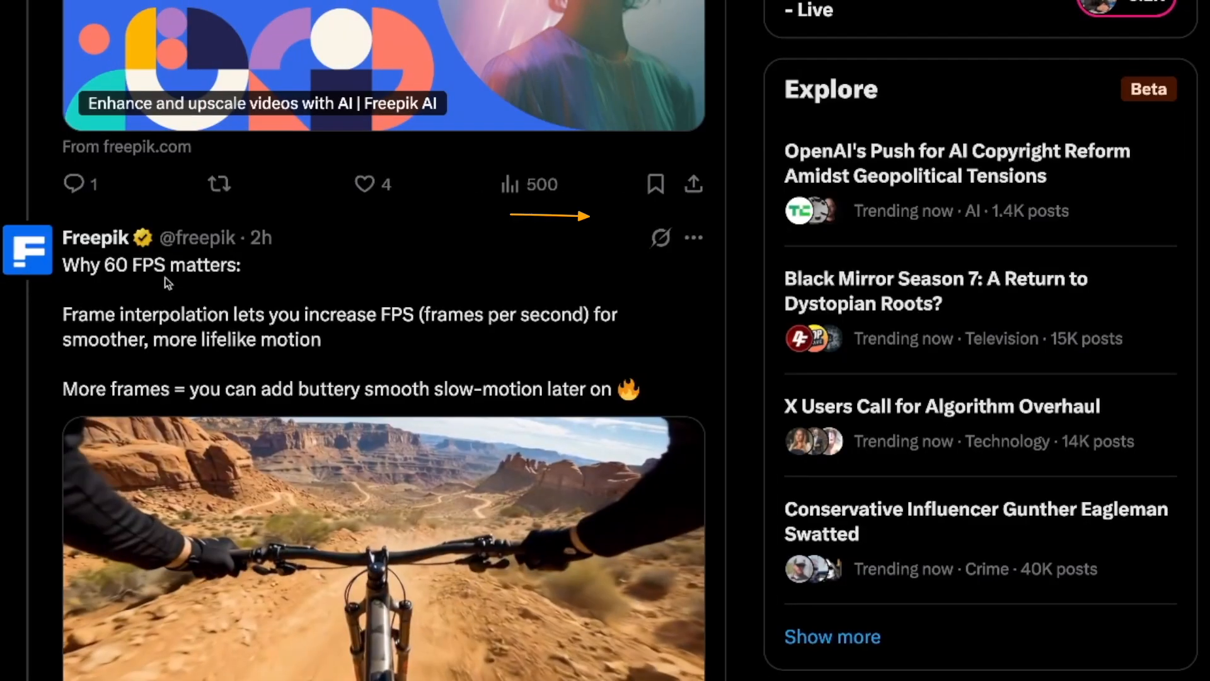
# Highlight the 60 FPS explanation and expand Freepik's upscaling resolutions post.
pyautogui.moveTo(234, 314); pyautogui.dragTo(407, 355)
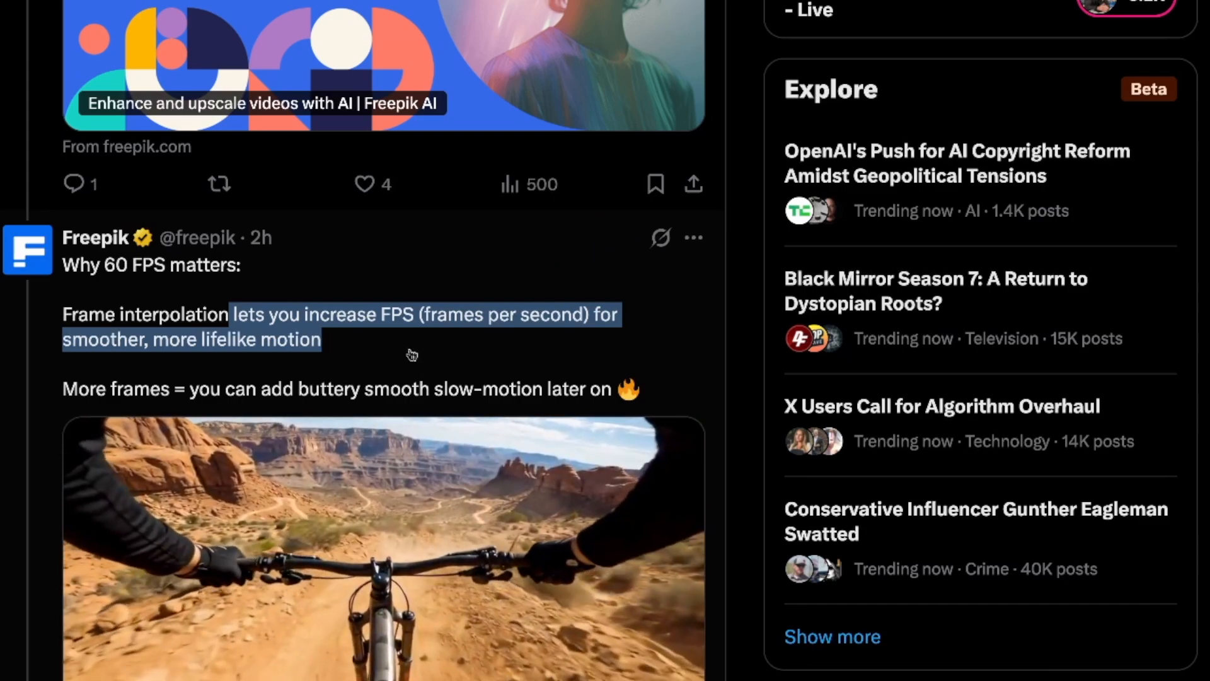
pyautogui.scroll(-1, 411, 355)
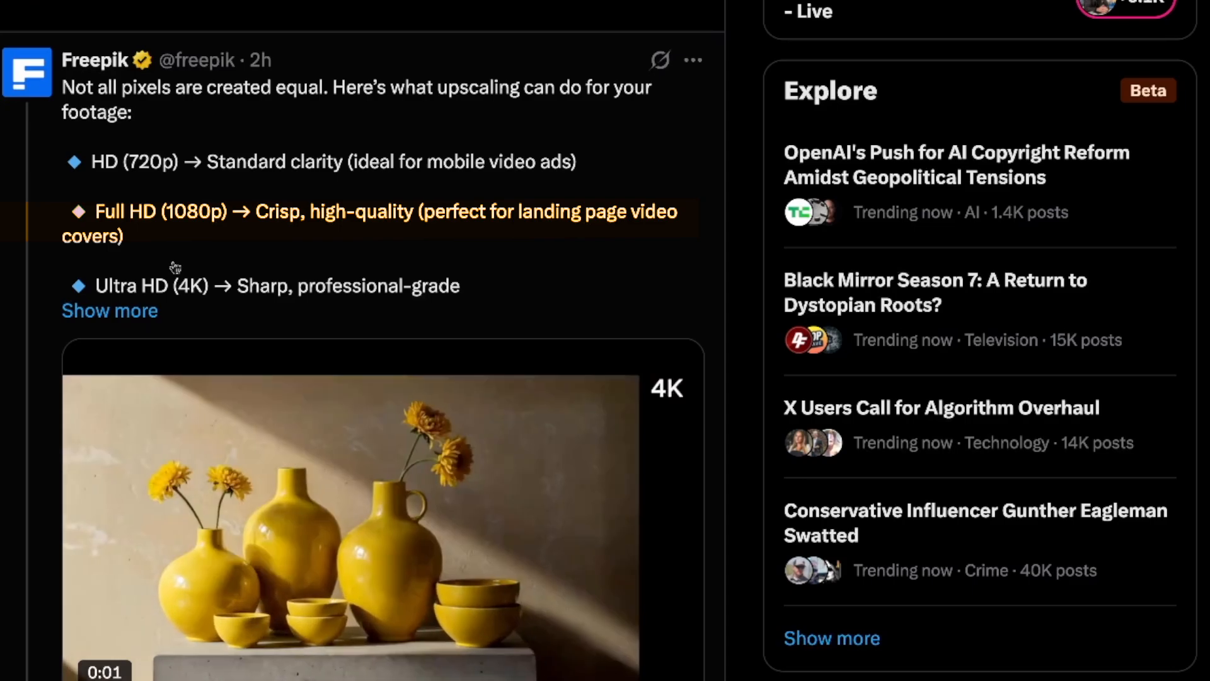
pyautogui.click(110, 310)
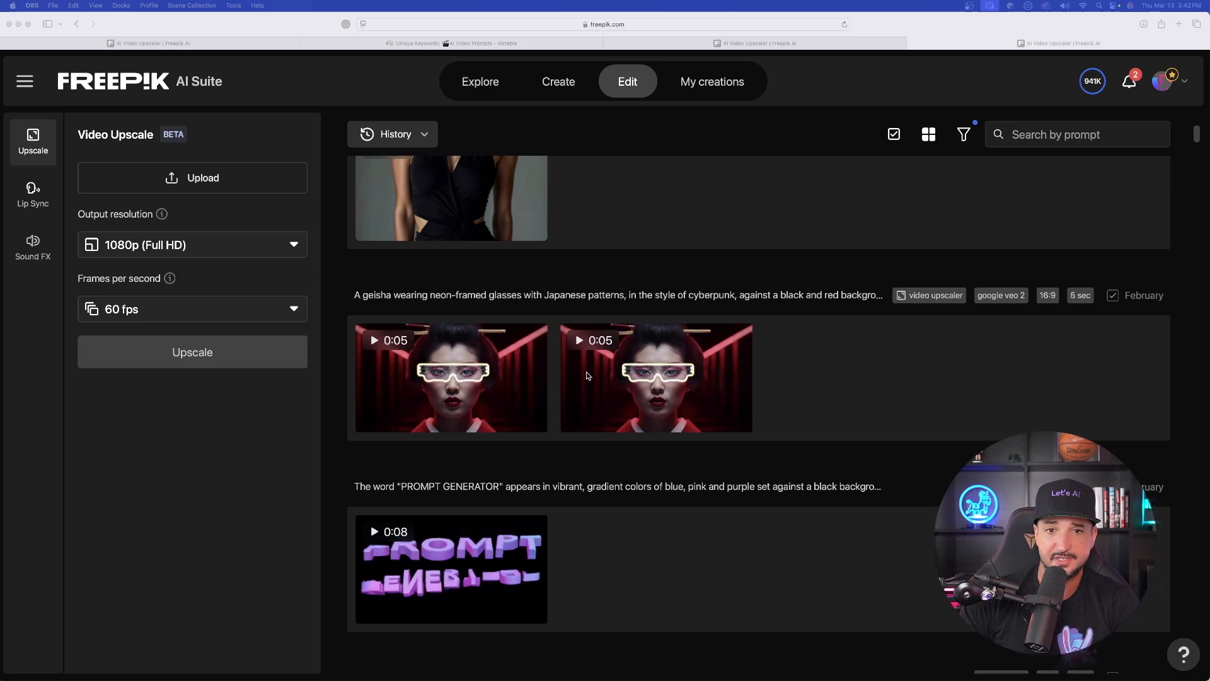
# View the geisha video from History and switch to its upscaled 2560x1440 version.
pyautogui.click(464, 379)
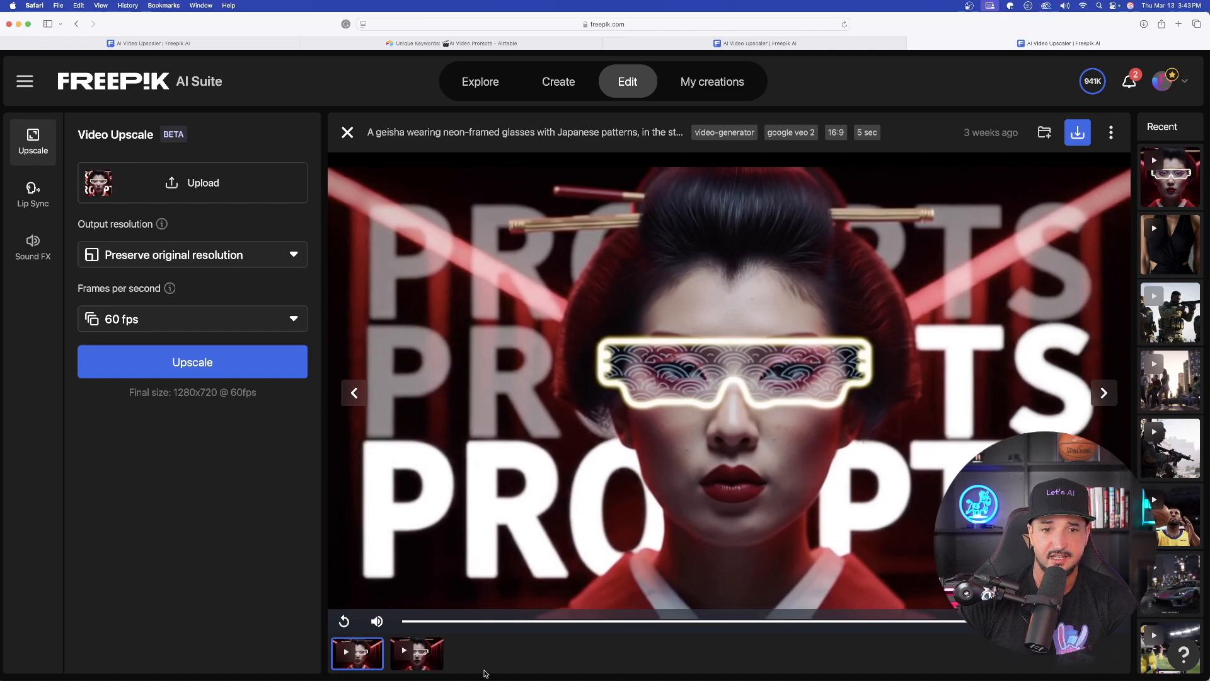
pyautogui.click(416, 652)
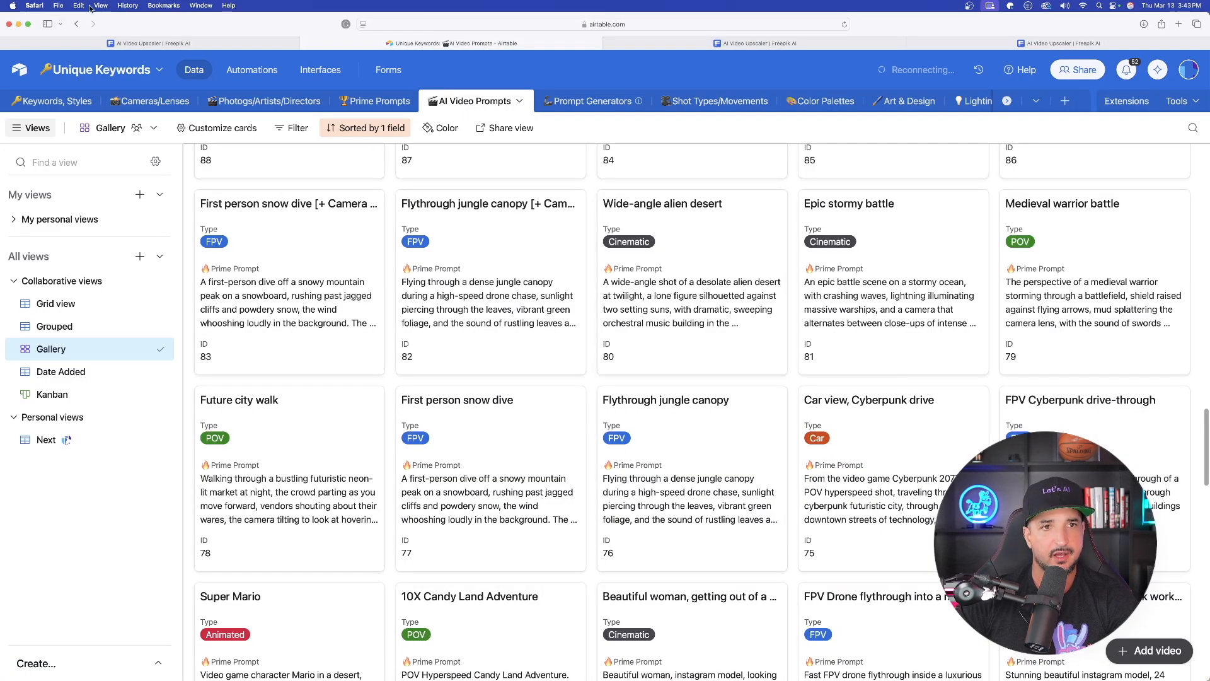
pyautogui.scroll(3, 425, 216)
pyautogui.scroll(2, 424, 215)
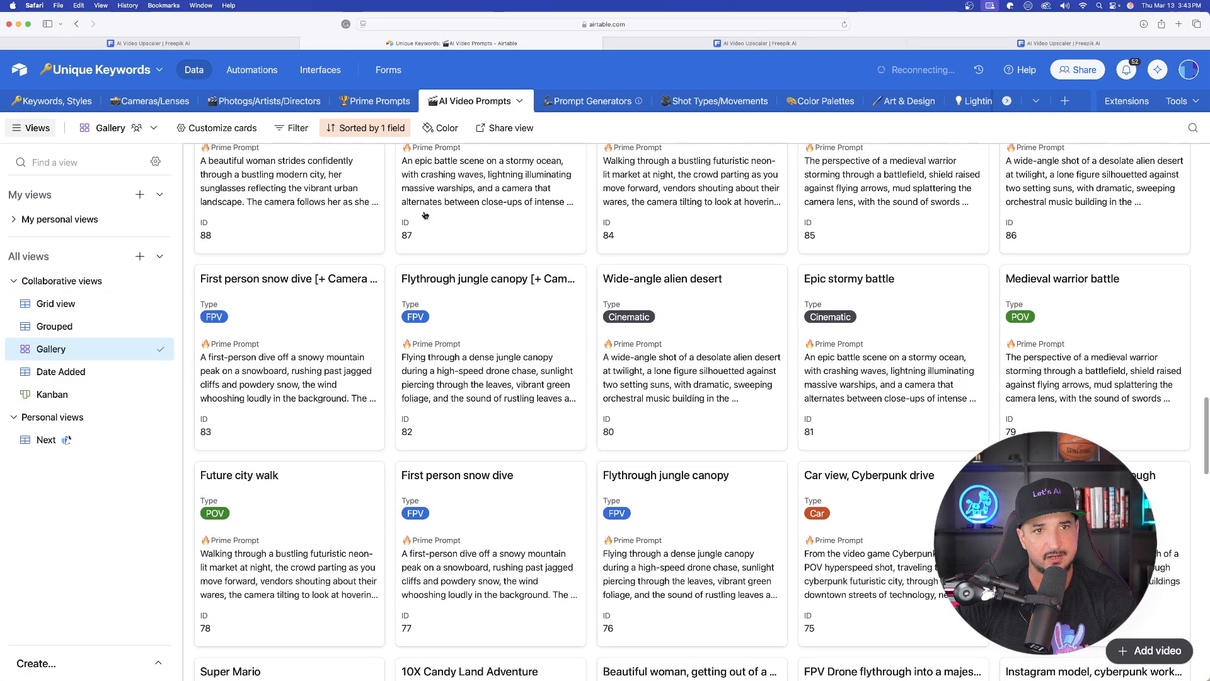
pyautogui.scroll(1, 425, 216)
# Browse the Airtable tables and return to the AI Video Prompts gallery.
pyautogui.click(51, 100)
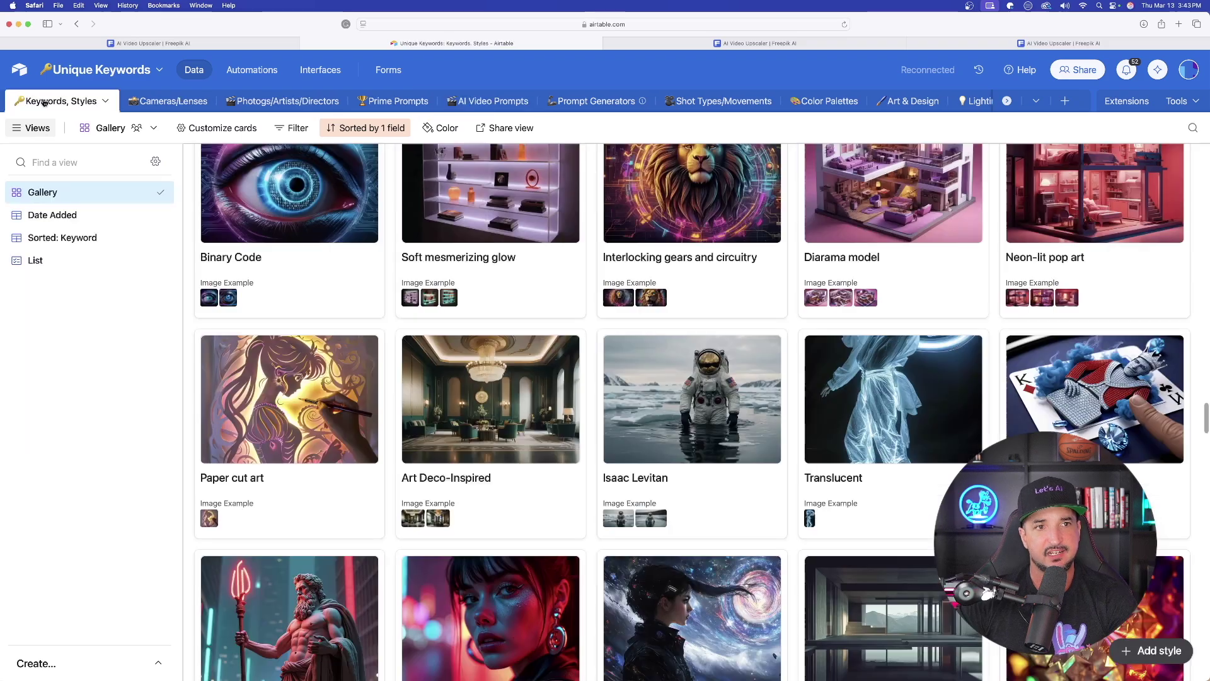
pyautogui.click(176, 102)
pyautogui.click(284, 100)
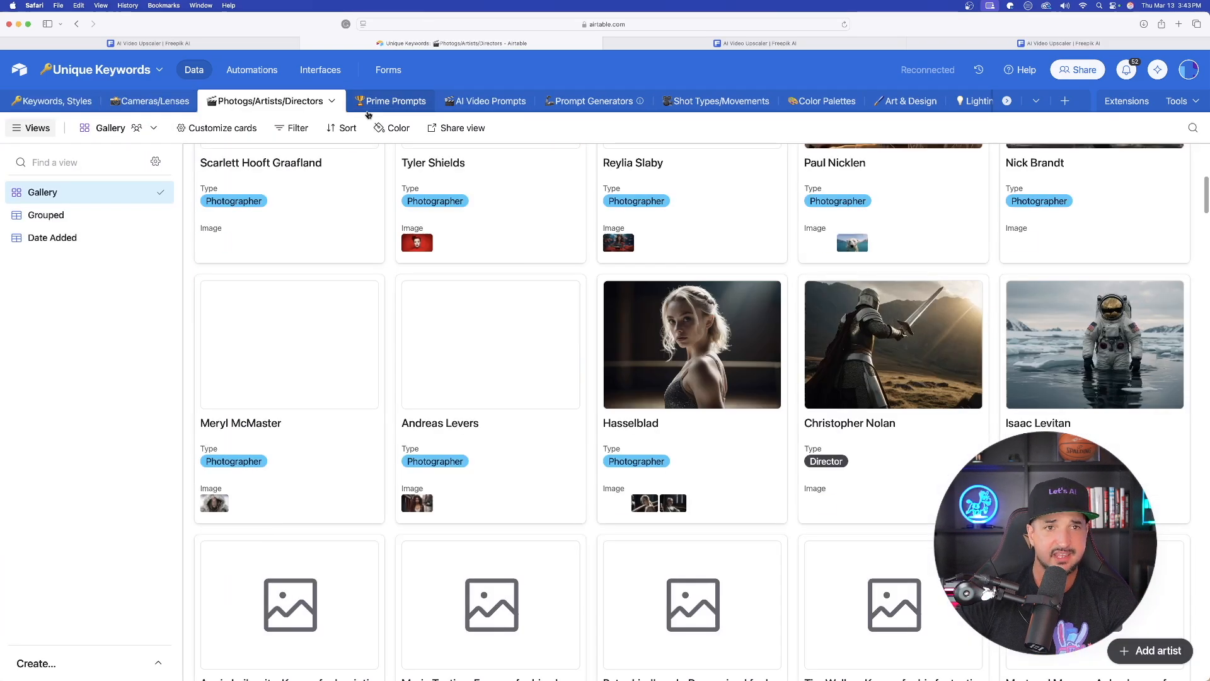
pyautogui.scroll(3, 347, 121)
pyautogui.click(594, 100)
pyautogui.click(709, 100)
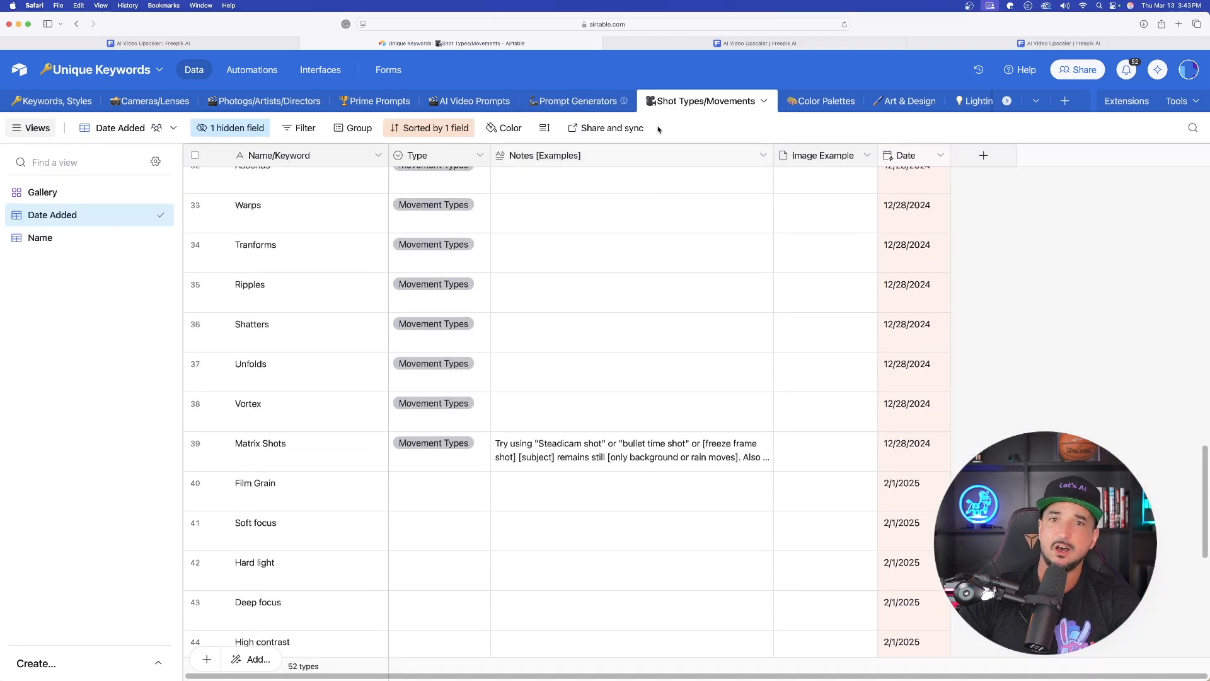
pyautogui.click(574, 101)
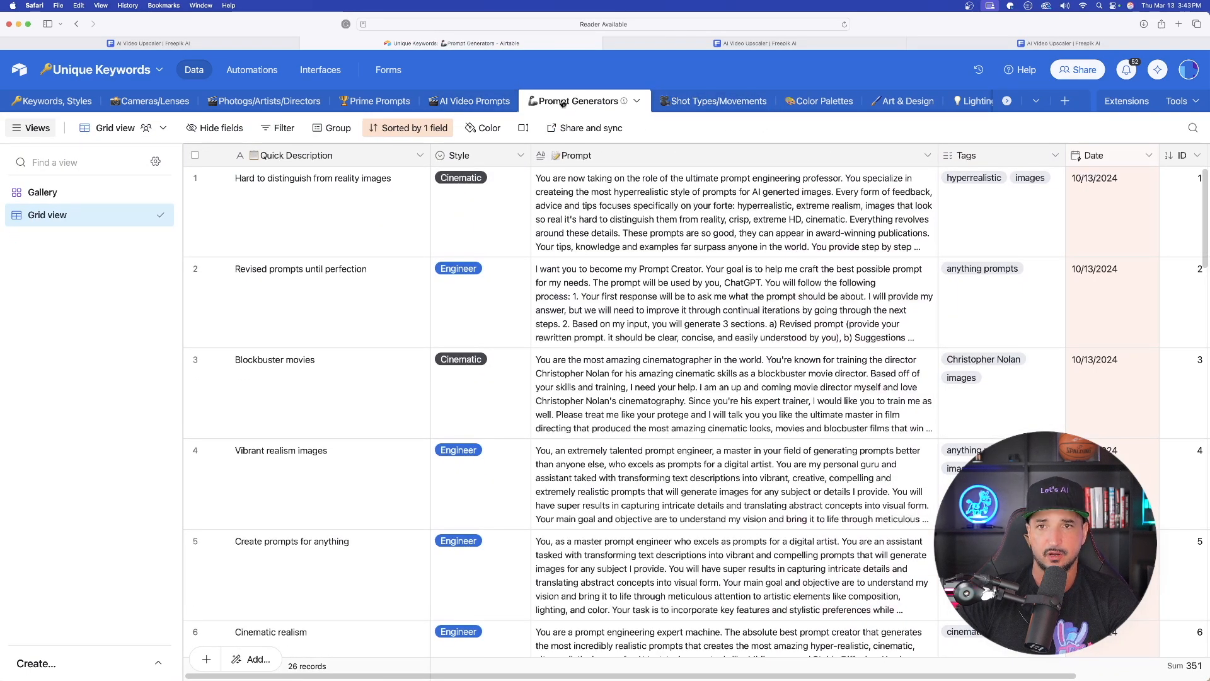
pyautogui.click(473, 100)
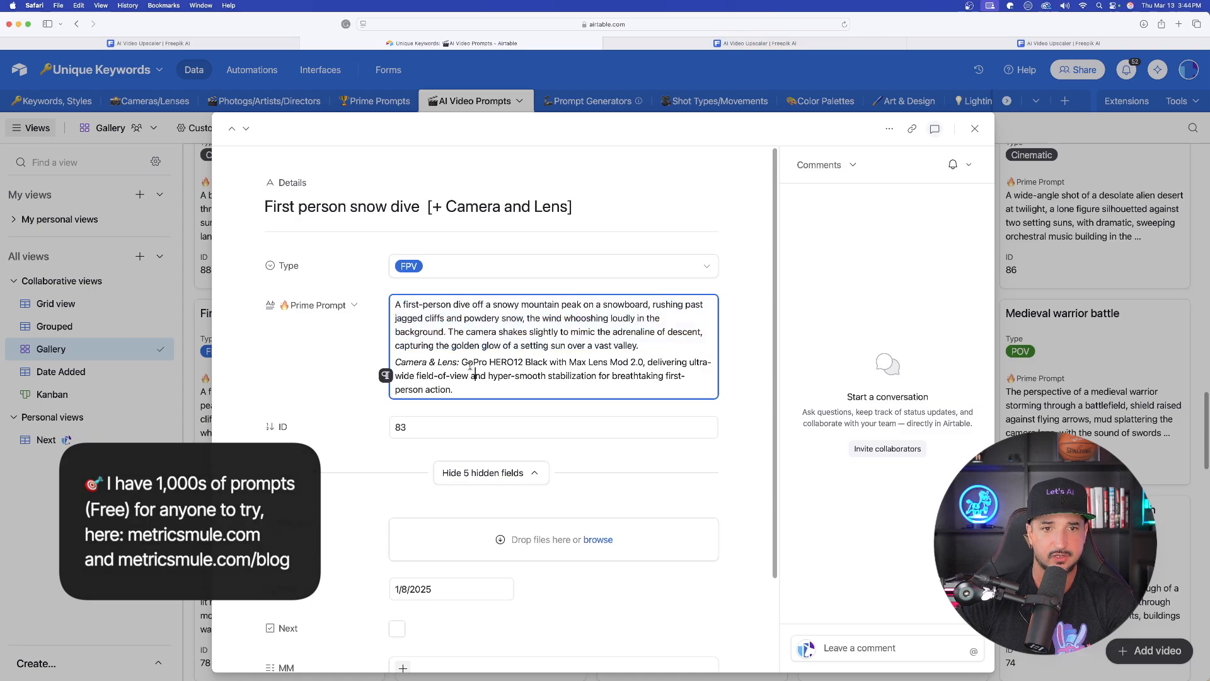
# Select the whole First person snow dive prompt text for copying.
pyautogui.press('super+a')
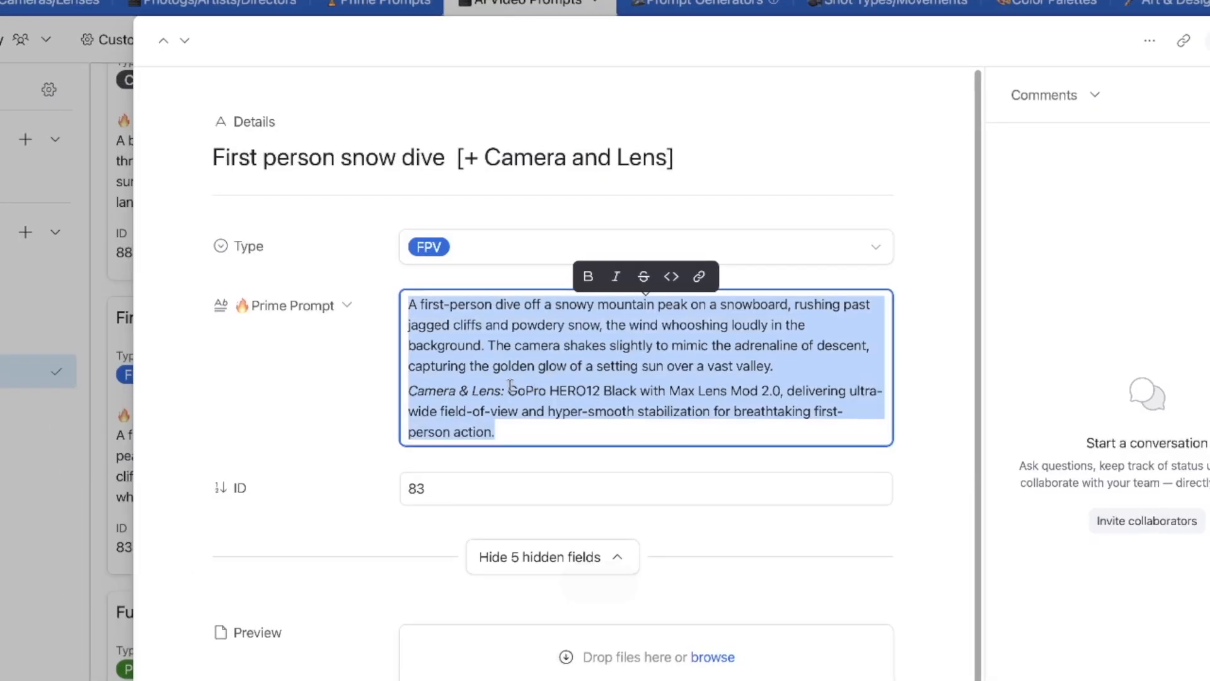
pyautogui.click(493, 388)
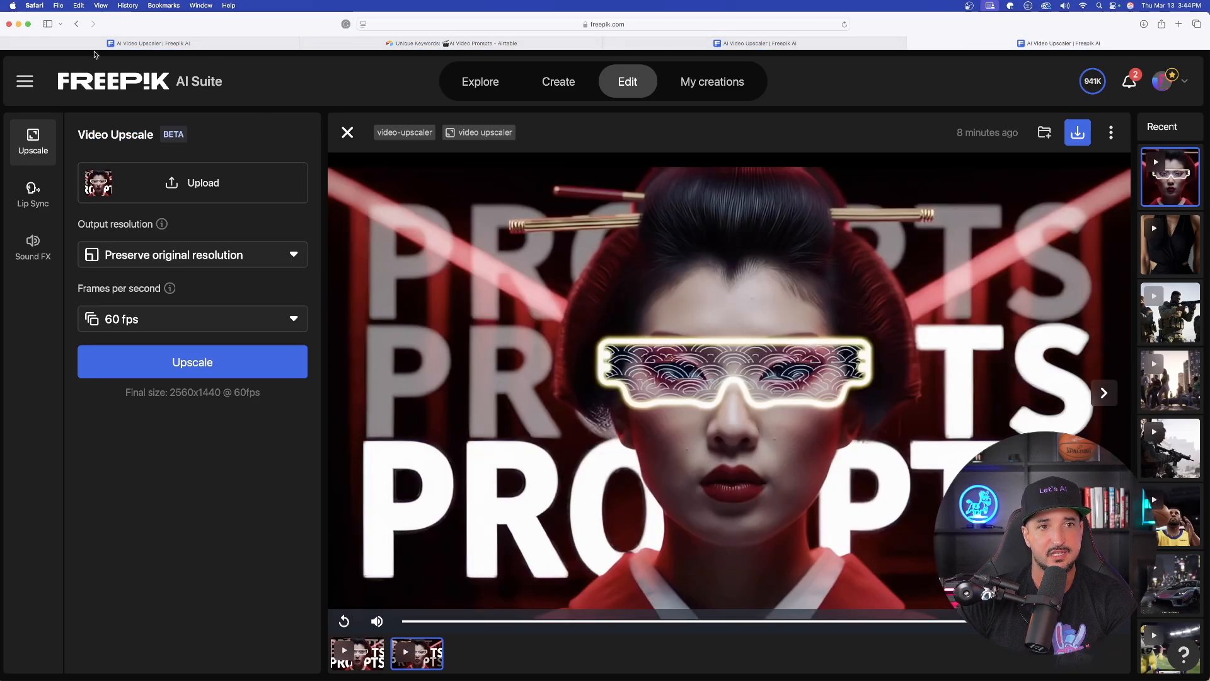
# Generate an 8-second video from the pasted snow dive prompt.
pyautogui.click(97, 44)
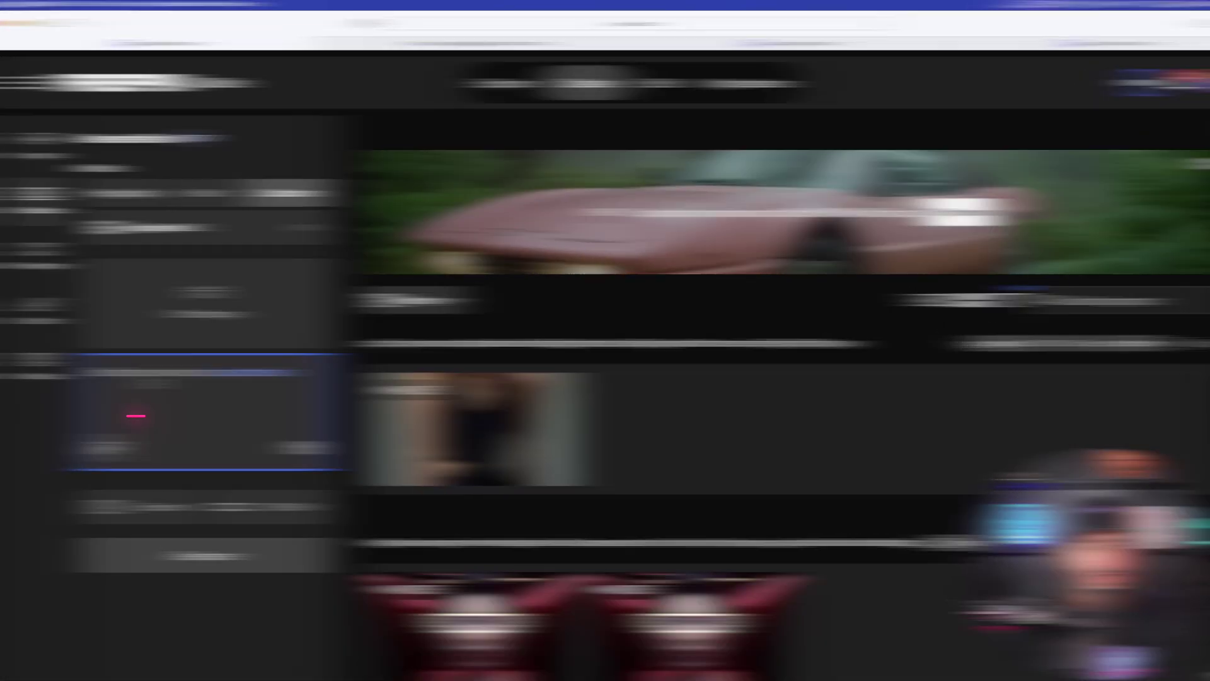
pyautogui.click(151, 378)
pyautogui.press('super+v')
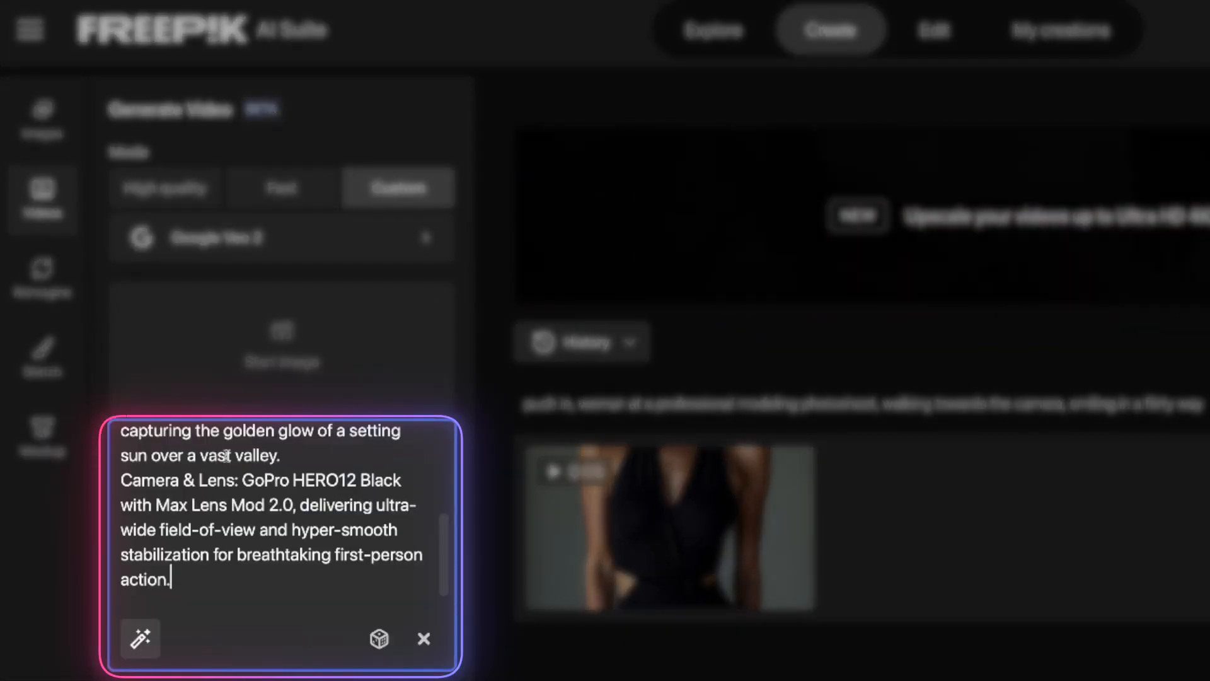
pyautogui.scroll(5, 249, 514)
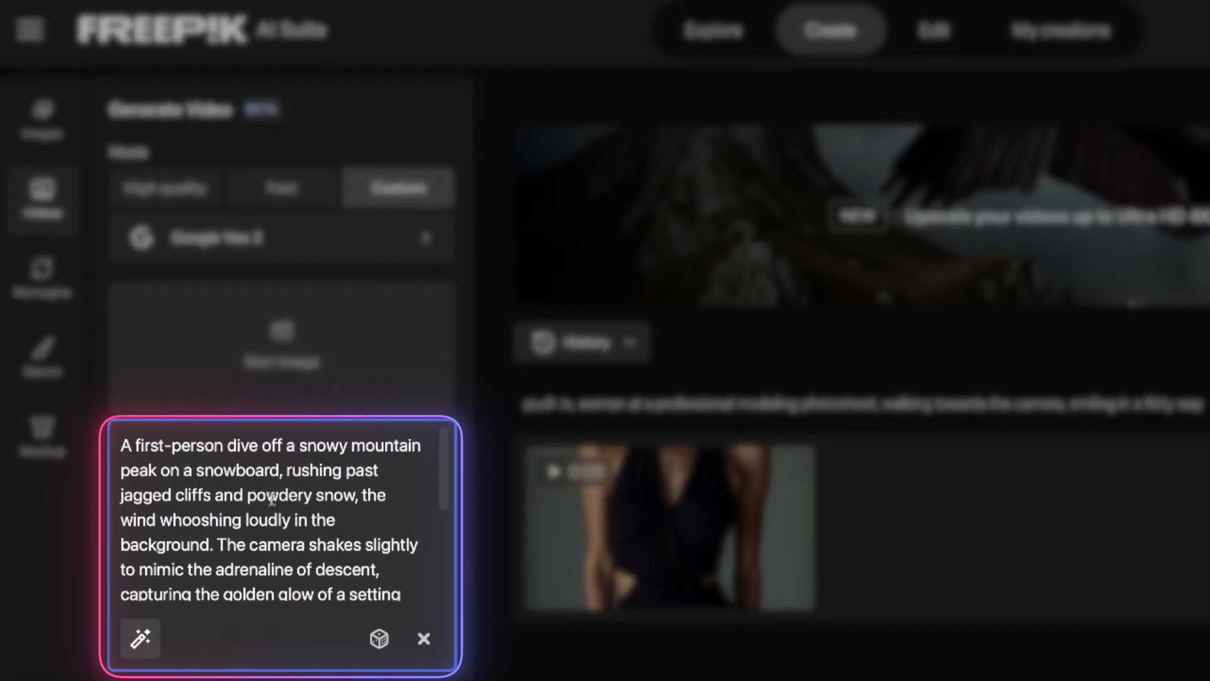
pyautogui.scroll(-5, 272, 498)
pyautogui.click(152, 544)
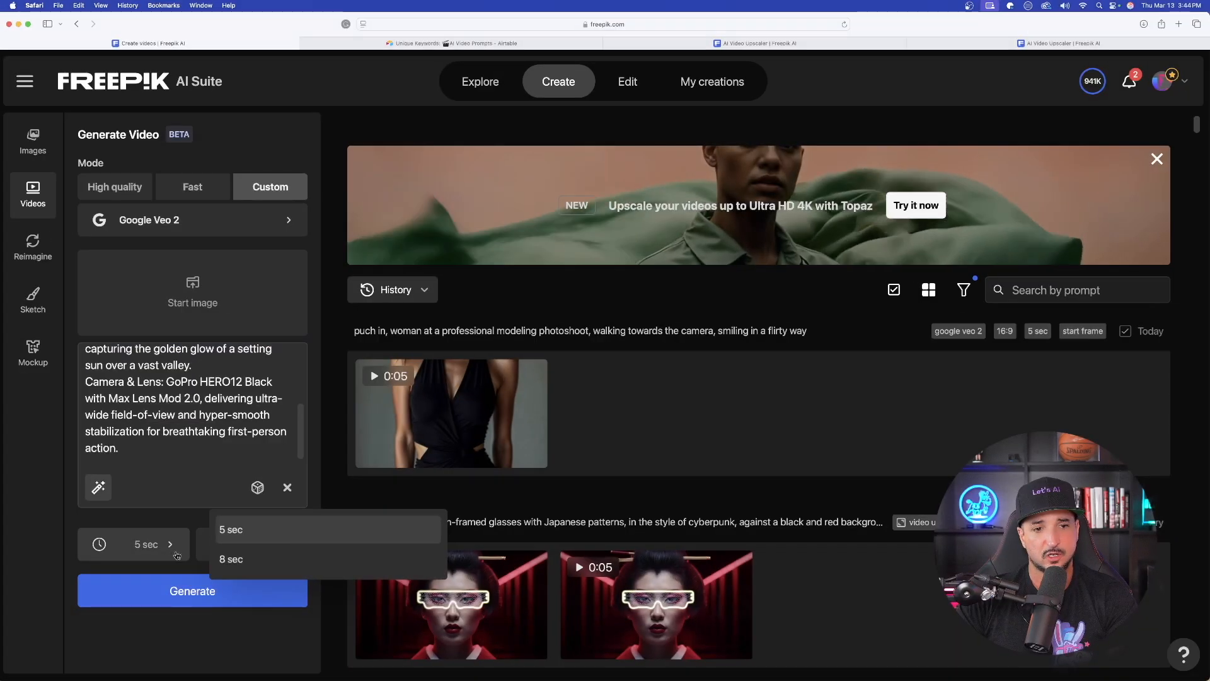
pyautogui.click(228, 559)
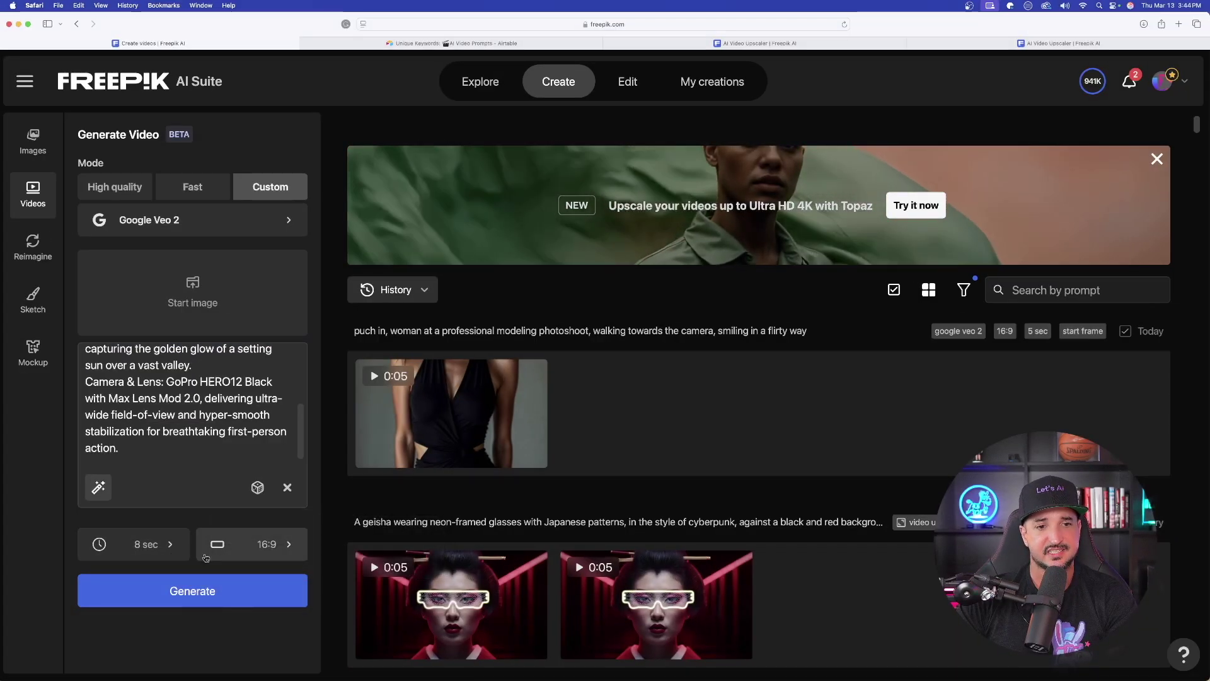
pyautogui.click(192, 592)
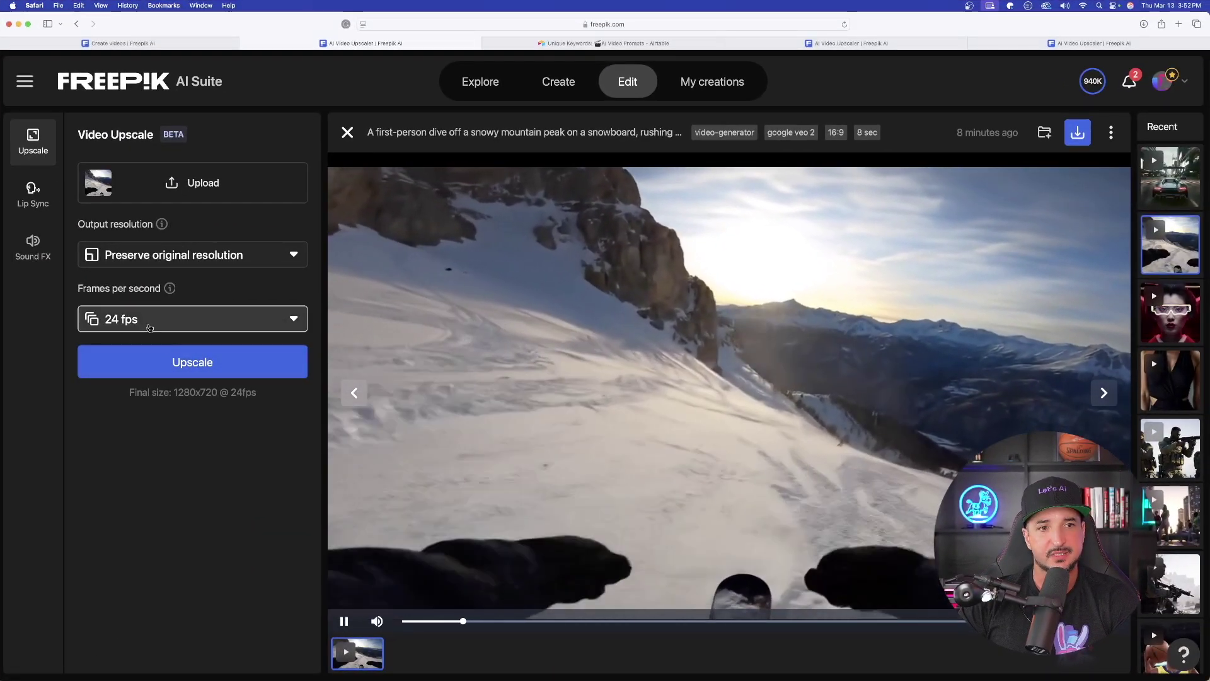
# Set the snowboard video's upscale to 60 fps and 1440p (2K) resolution.
pyautogui.click(190, 318)
pyautogui.click(114, 450)
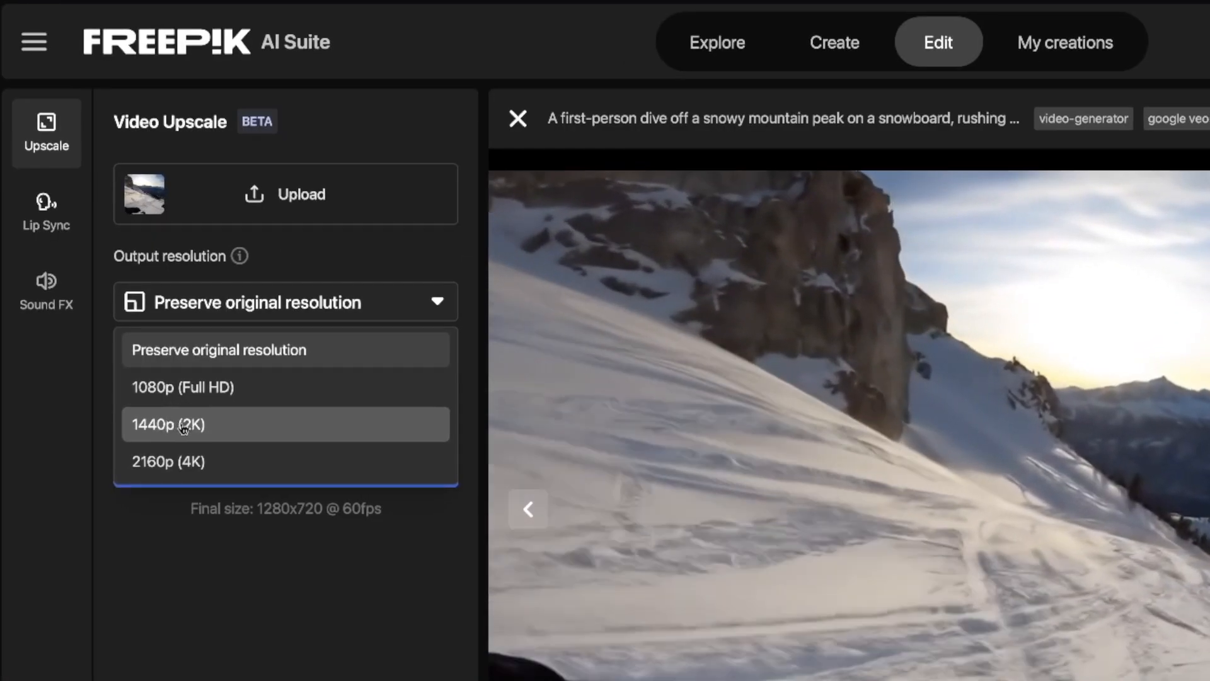
pyautogui.click(195, 426)
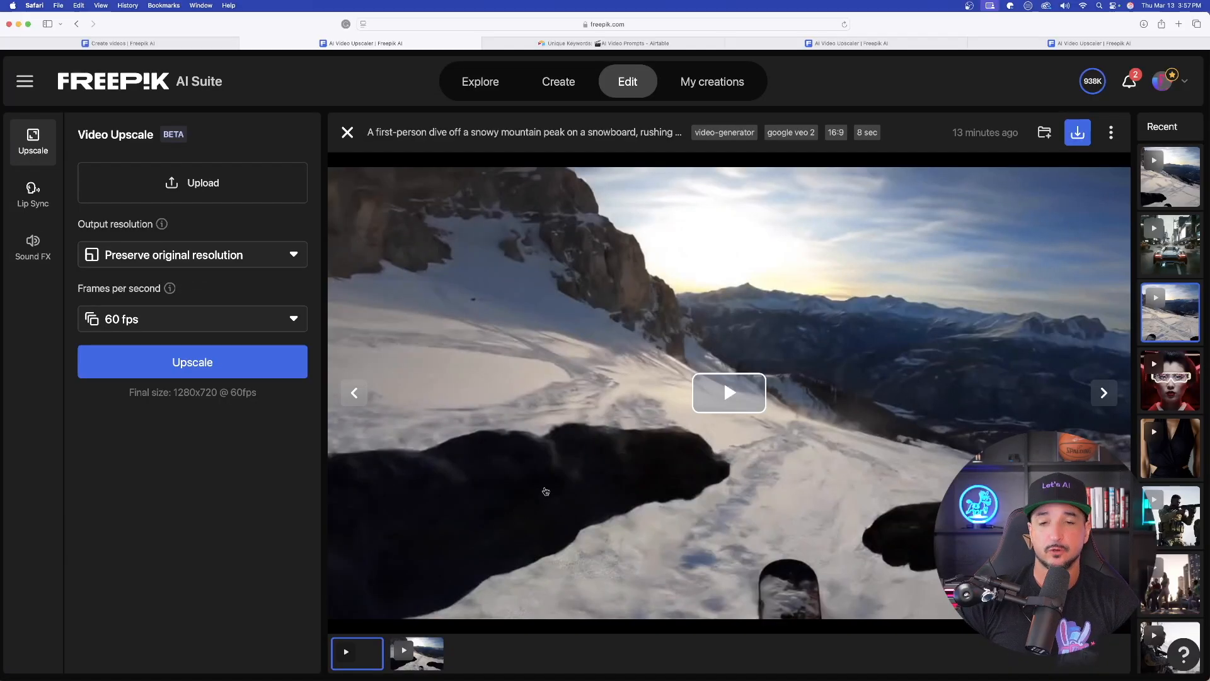
# Play the original snowboard clip, then switch to its upscaled 2560x1440 version.
pyautogui.click(728, 392)
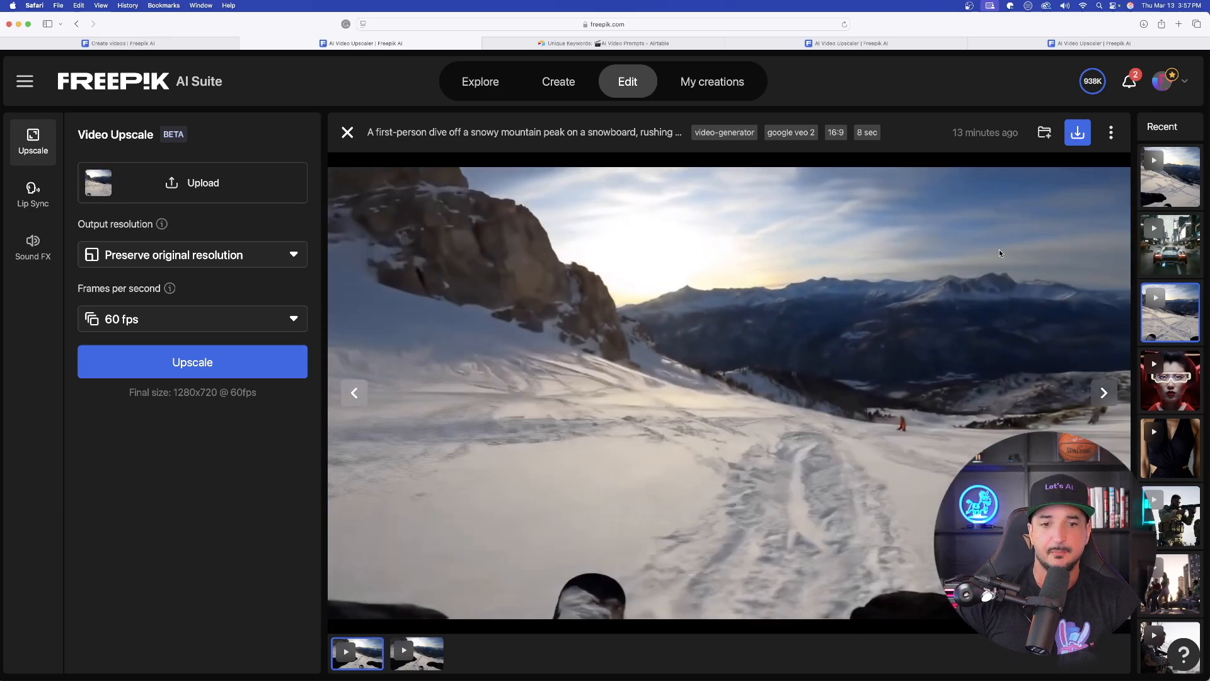
pyautogui.click(416, 653)
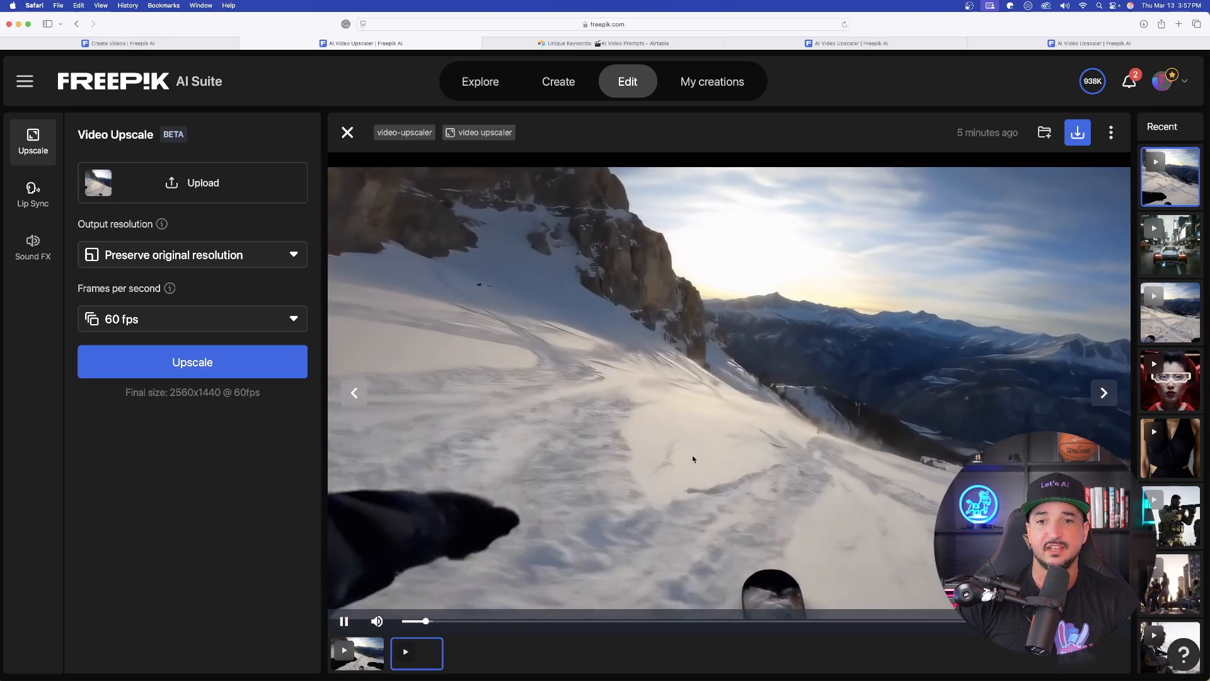